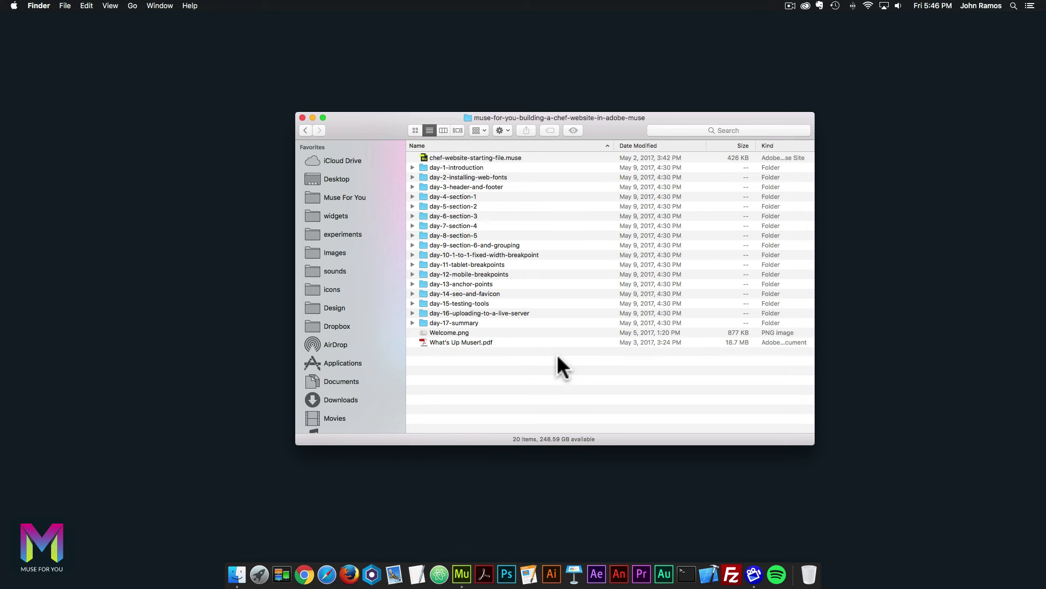
- Open chef-website-starting-file.muse from Finder in Adobe Muse CC
click(478, 156)
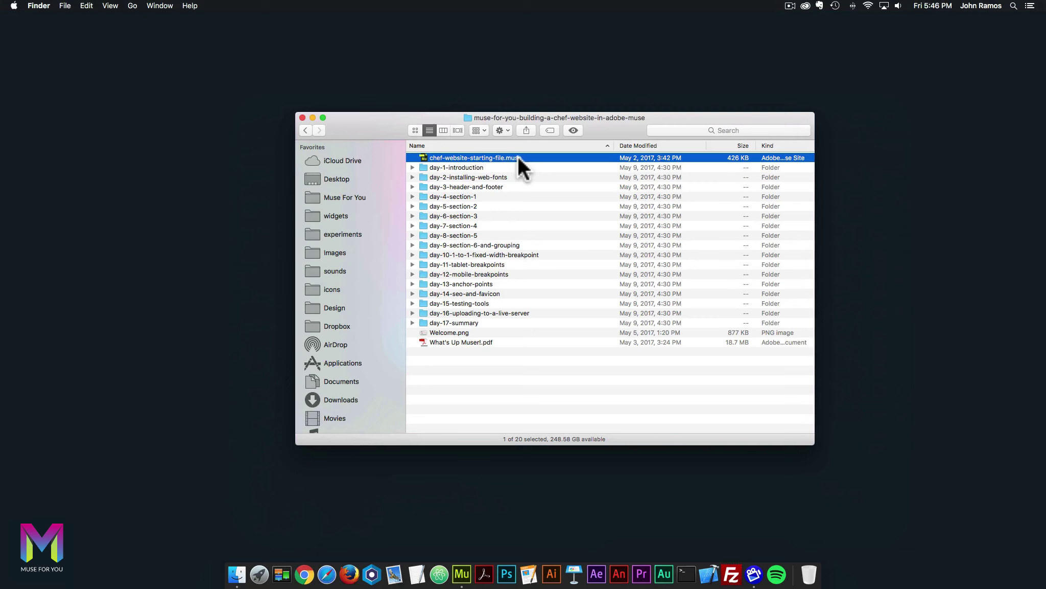
double_click(477, 156)
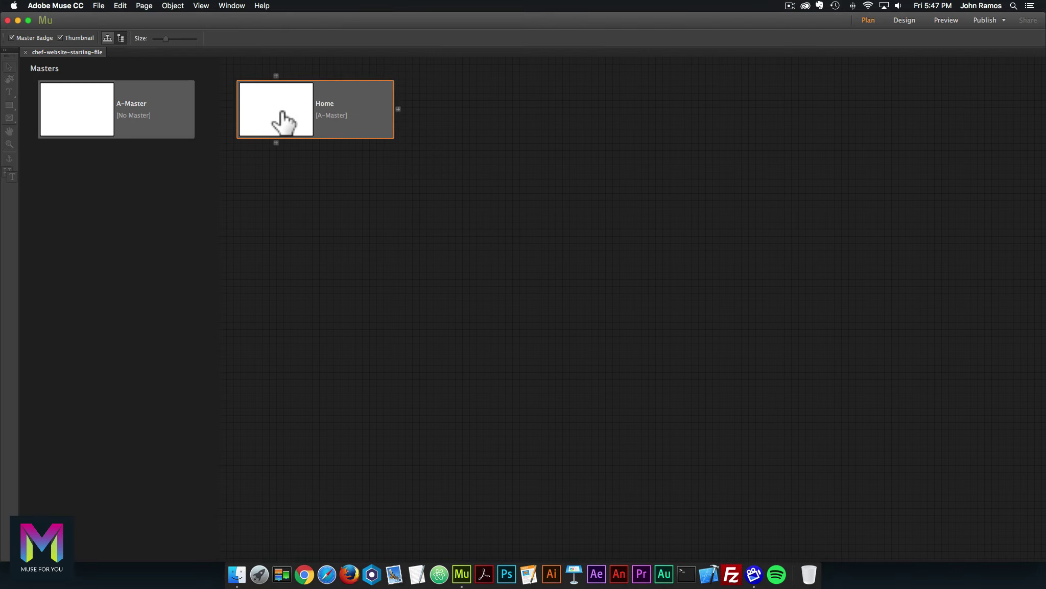
- Open the Home page in Design view and close the Library panel
double_click(283, 122)
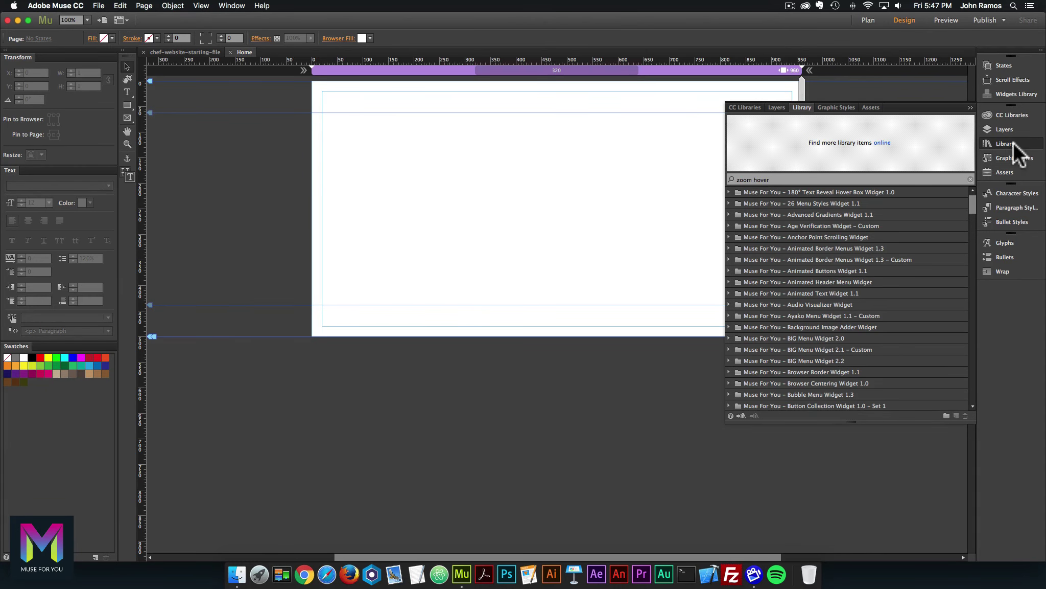
click(1010, 146)
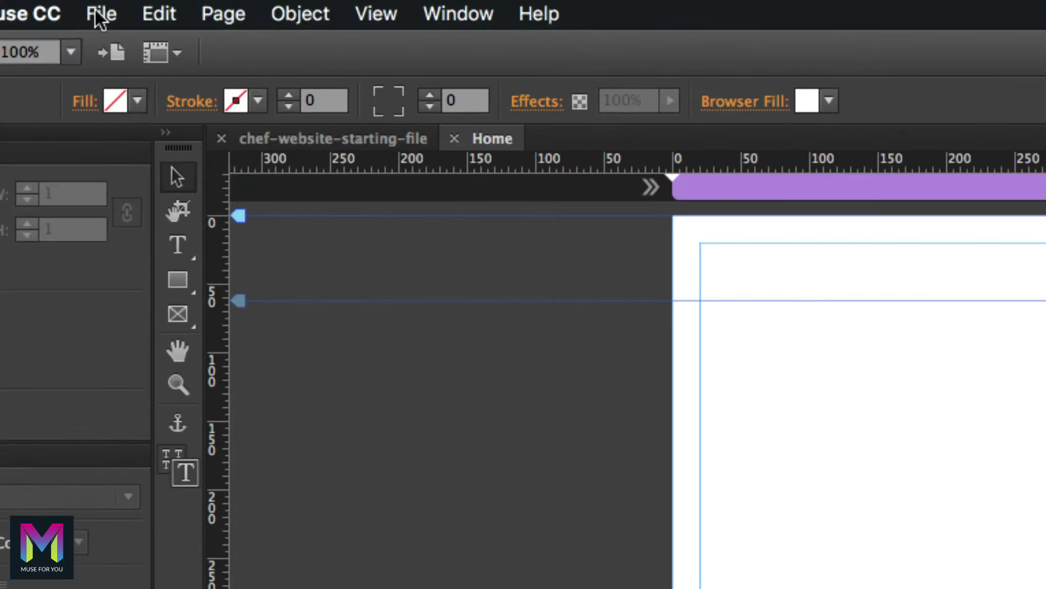
- Open the Add/Remove Web Fonts window from the File menu
click(98, 5)
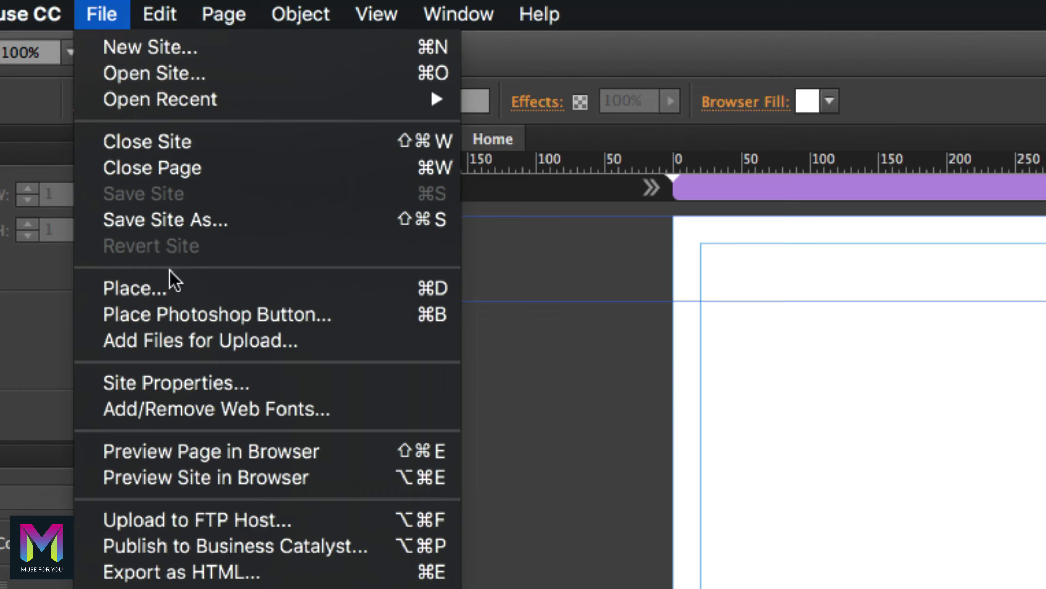
click(189, 409)
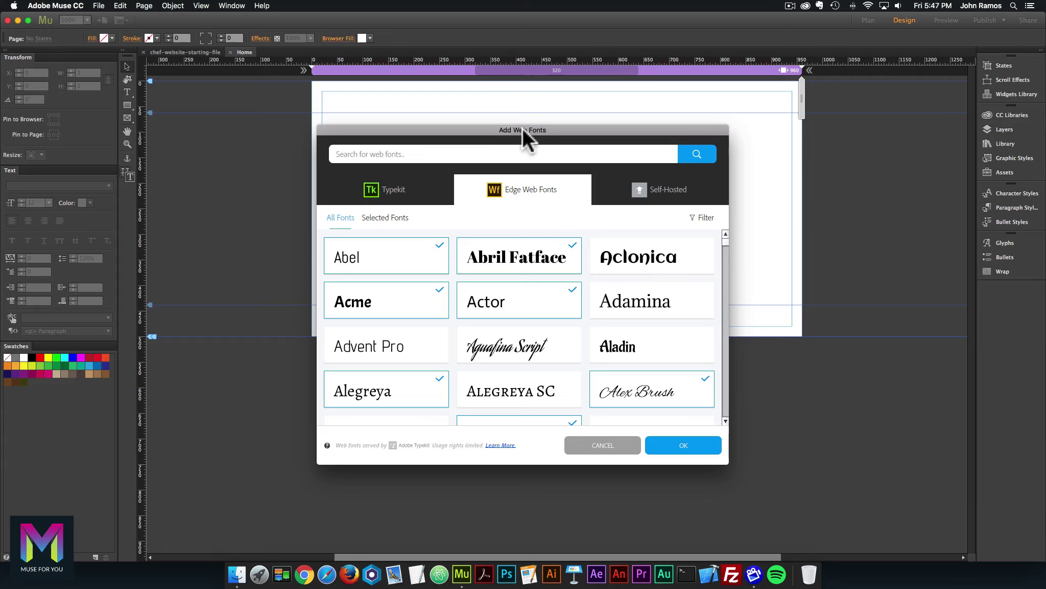
click(456, 153)
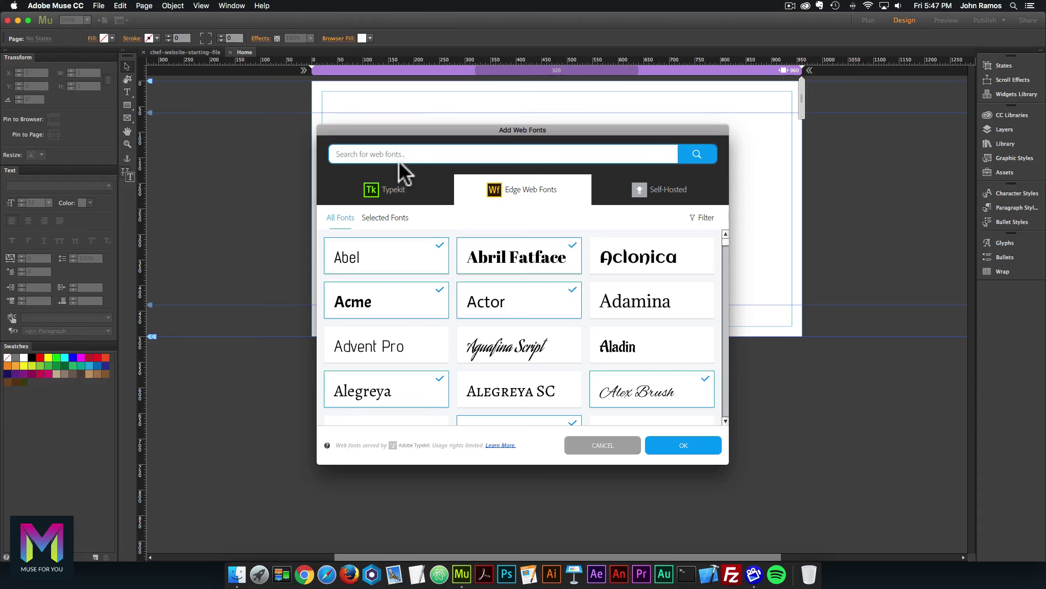
- Browse the Typekit, Edge Web Fonts and Self-Hosted lists, ending on Typekit's search field
click(394, 190)
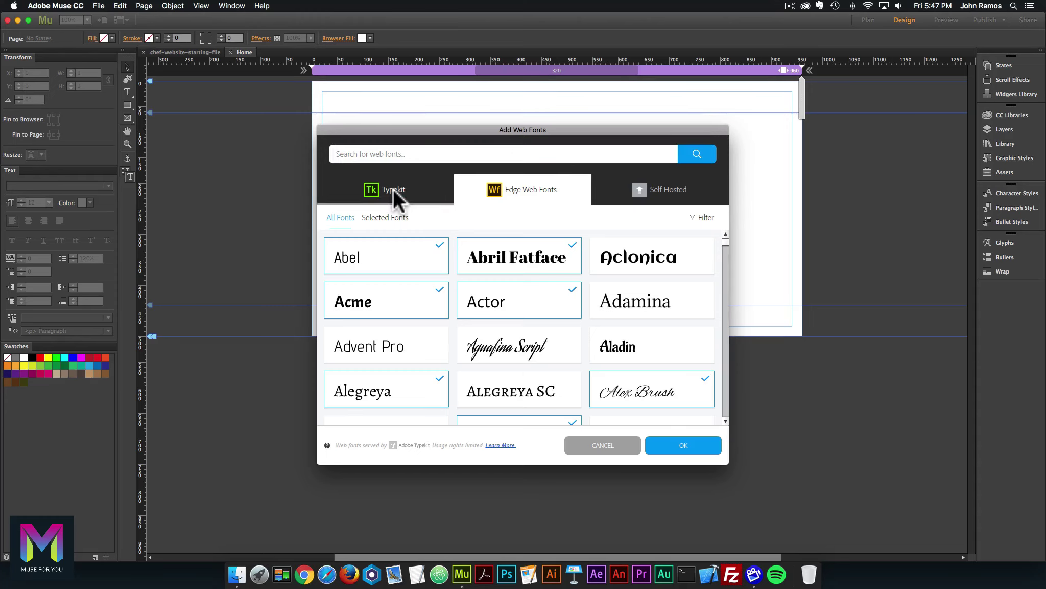
click(519, 188)
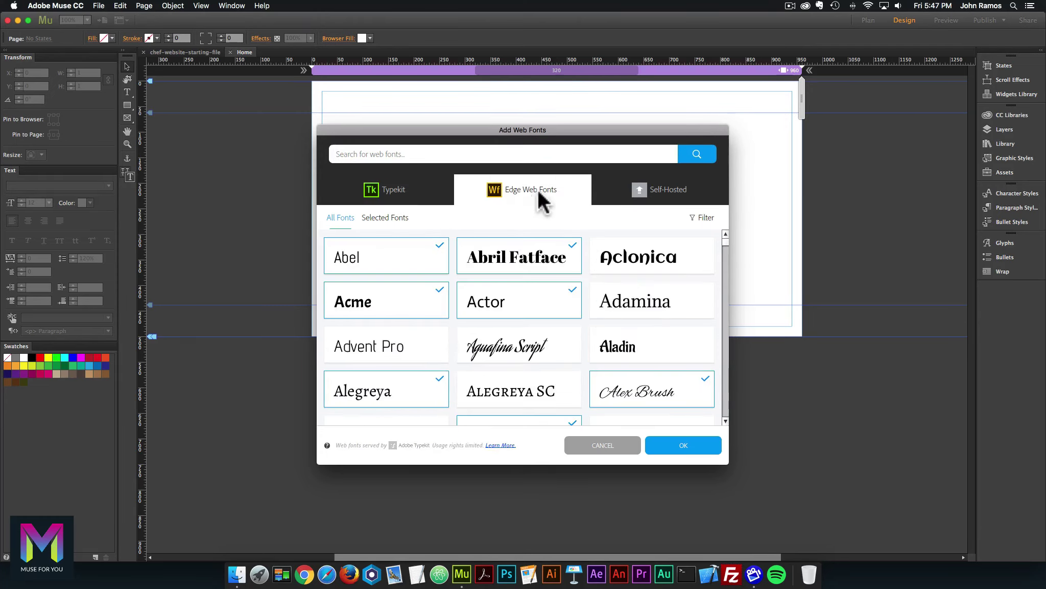
click(656, 191)
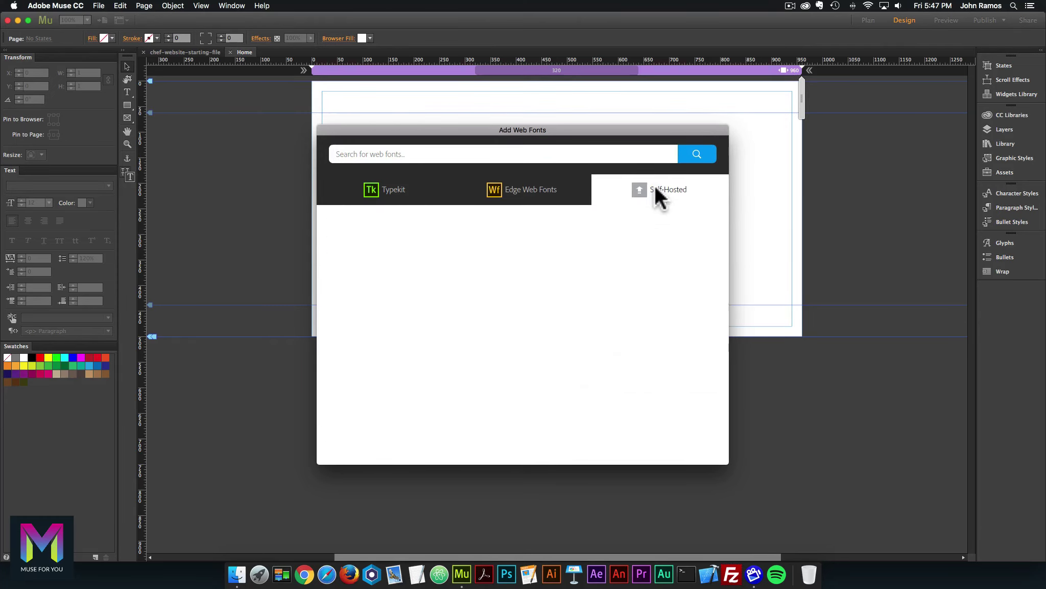
click(380, 190)
click(393, 153)
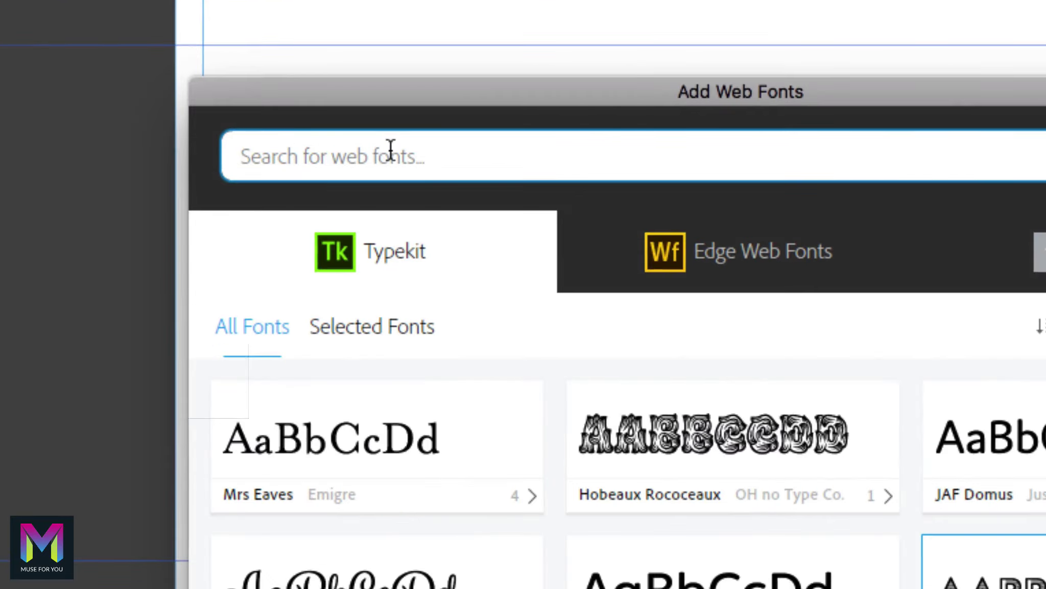
- Search 'monts' and check Montserrat in the Edge Web Fonts results
text(monts)
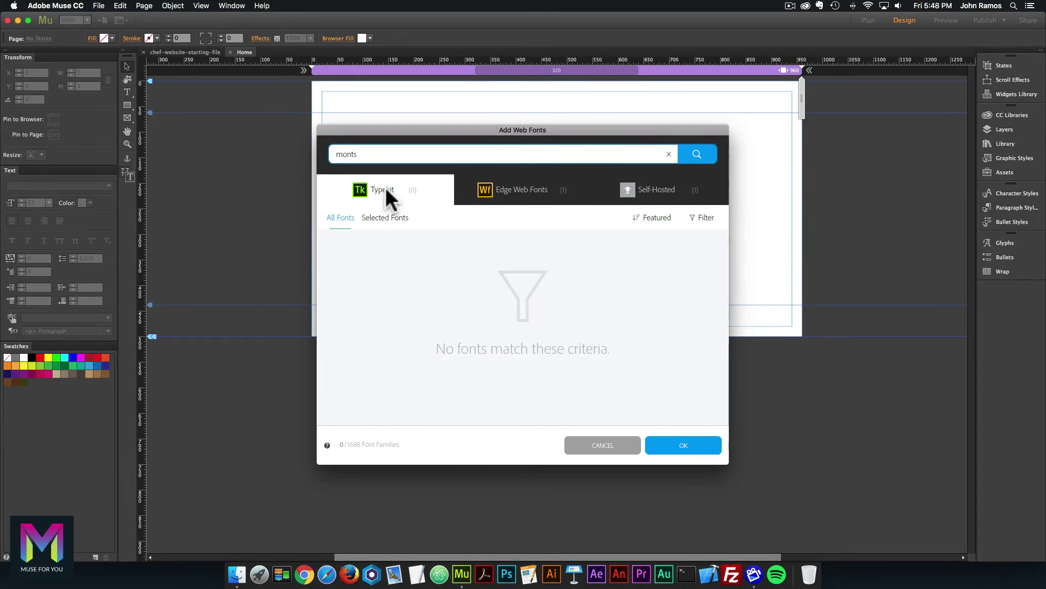
click(526, 188)
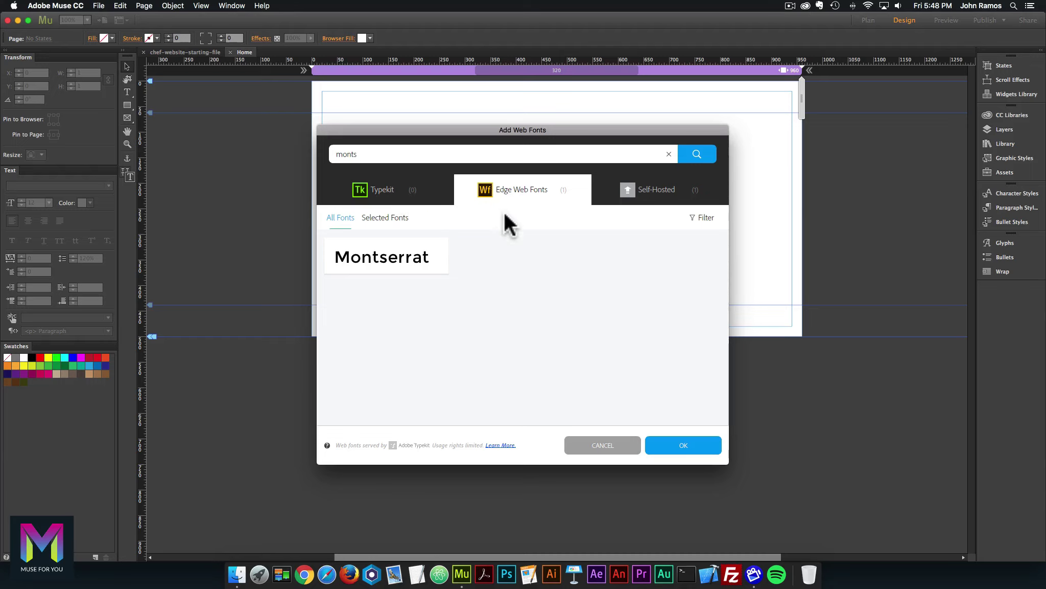
mouse_move(425, 263)
click(437, 246)
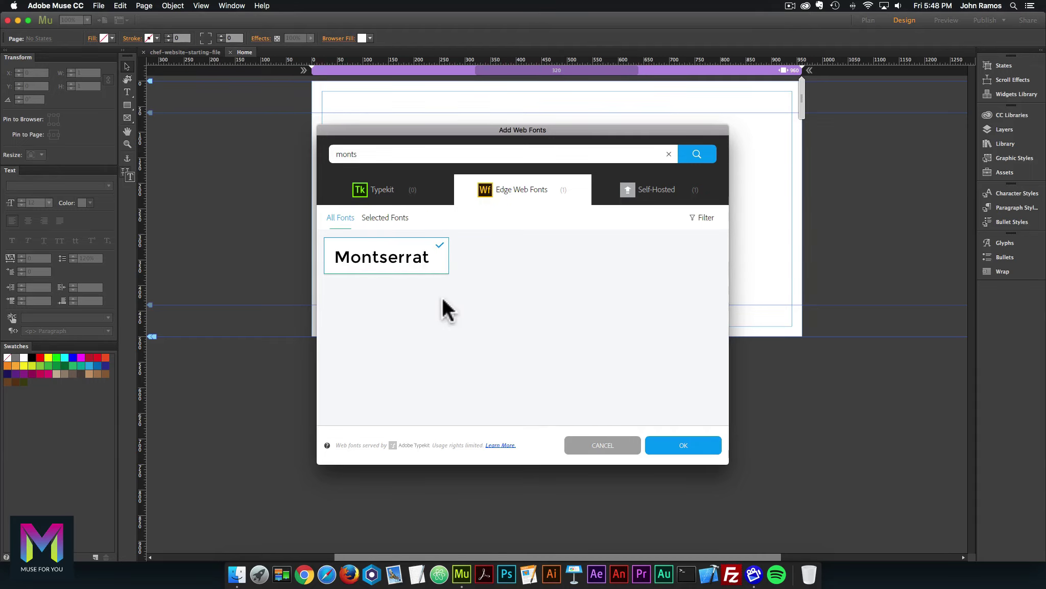
drag(370, 153, 328, 153)
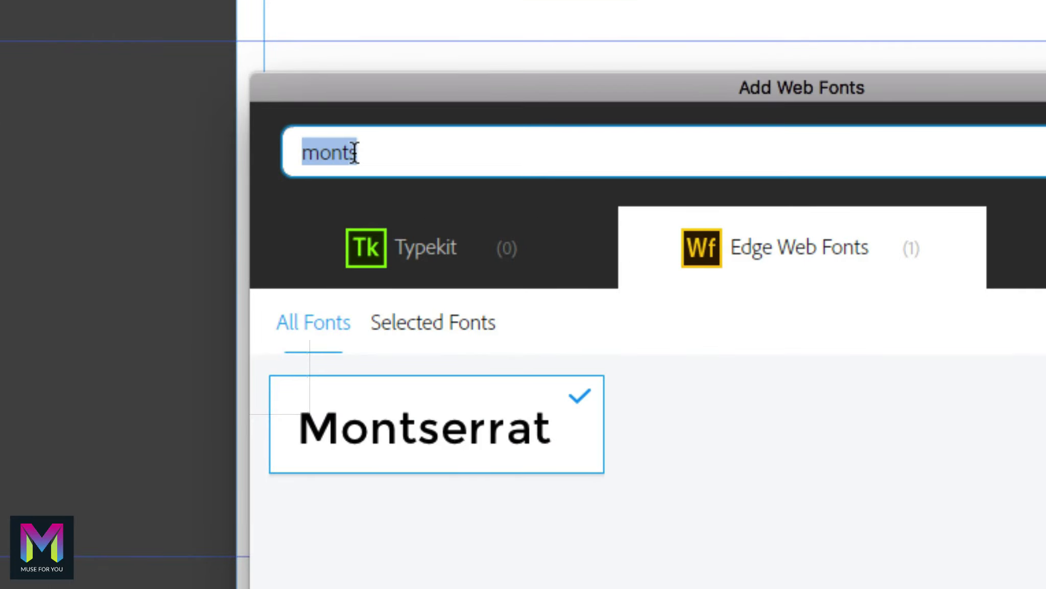
- Search 'roboto' and check the Roboto family in the Typekit results
text(roboto)
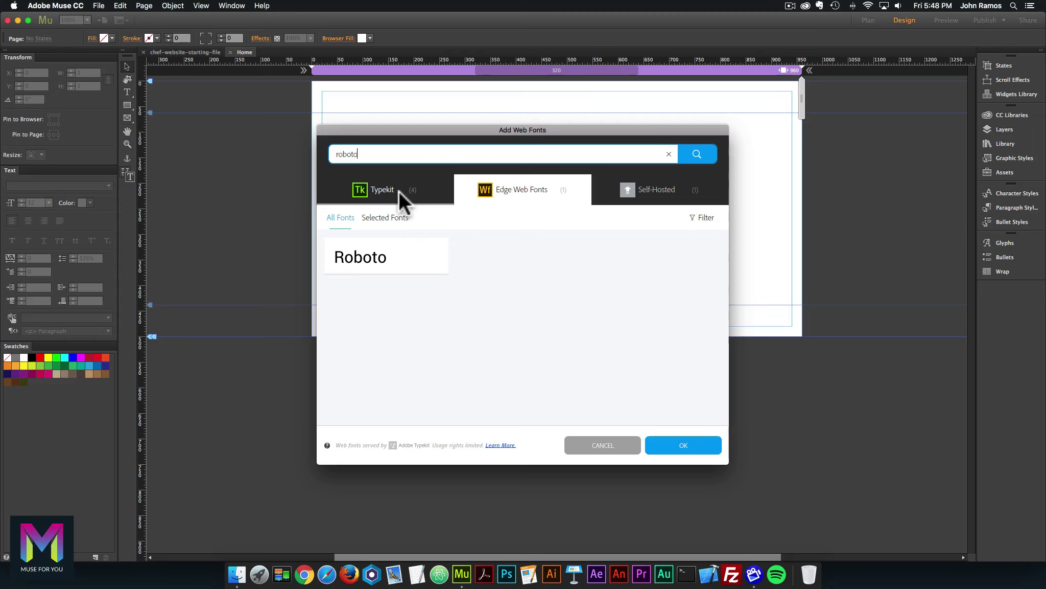
click(373, 188)
click(516, 189)
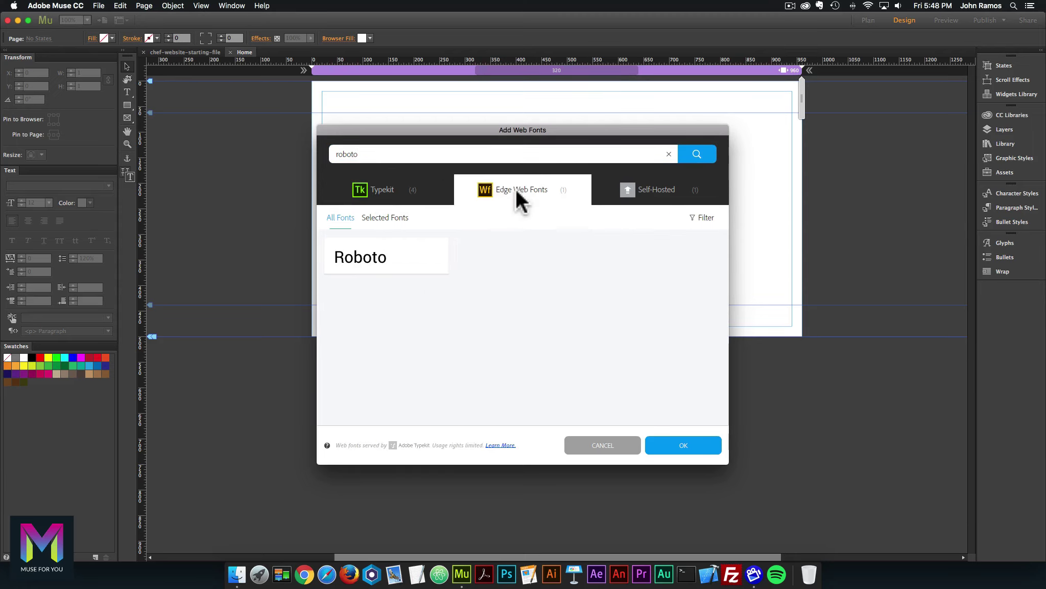
click(394, 183)
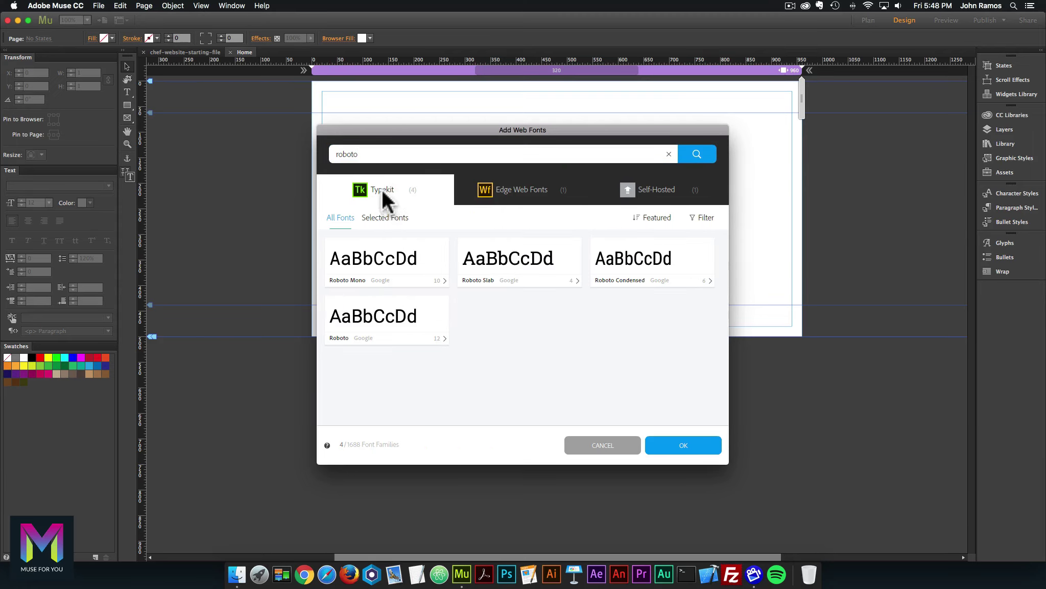
click(386, 326)
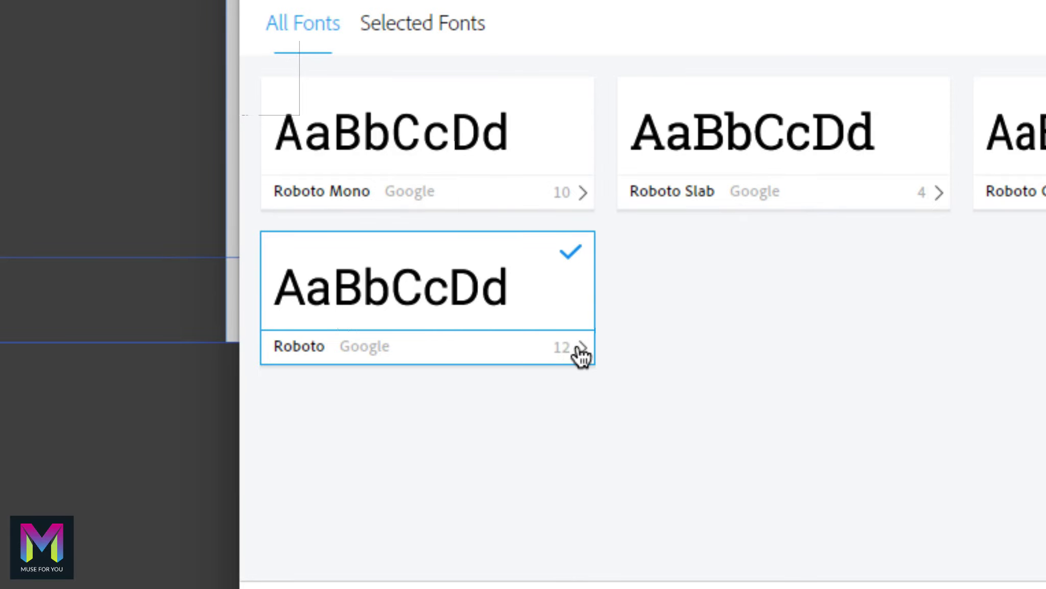
- Review Roboto's style details, return to the results grid and check Roboto Slab
click(581, 348)
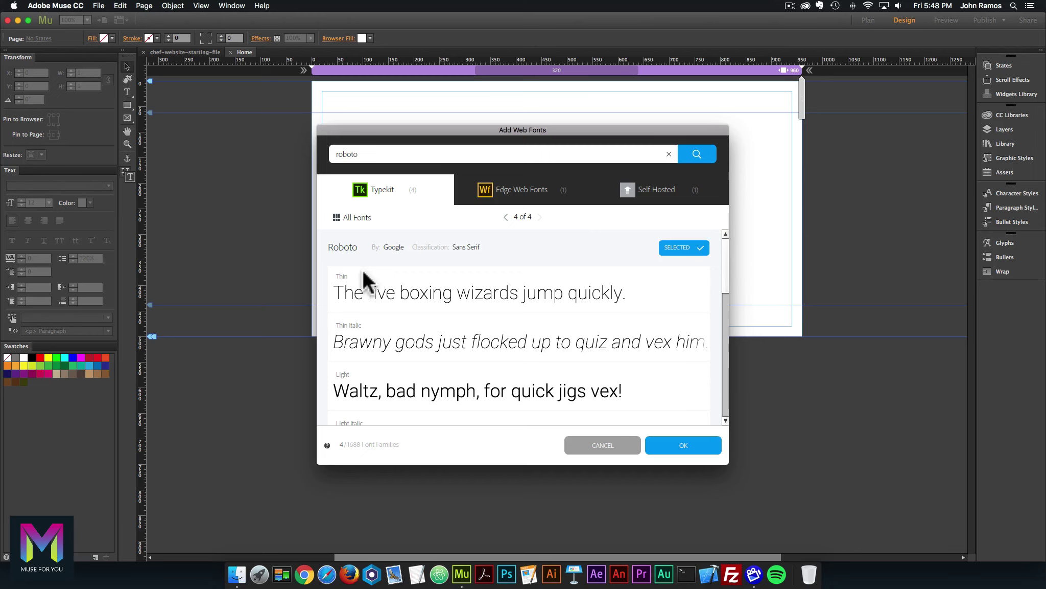
scroll(353, 378, down, 4)
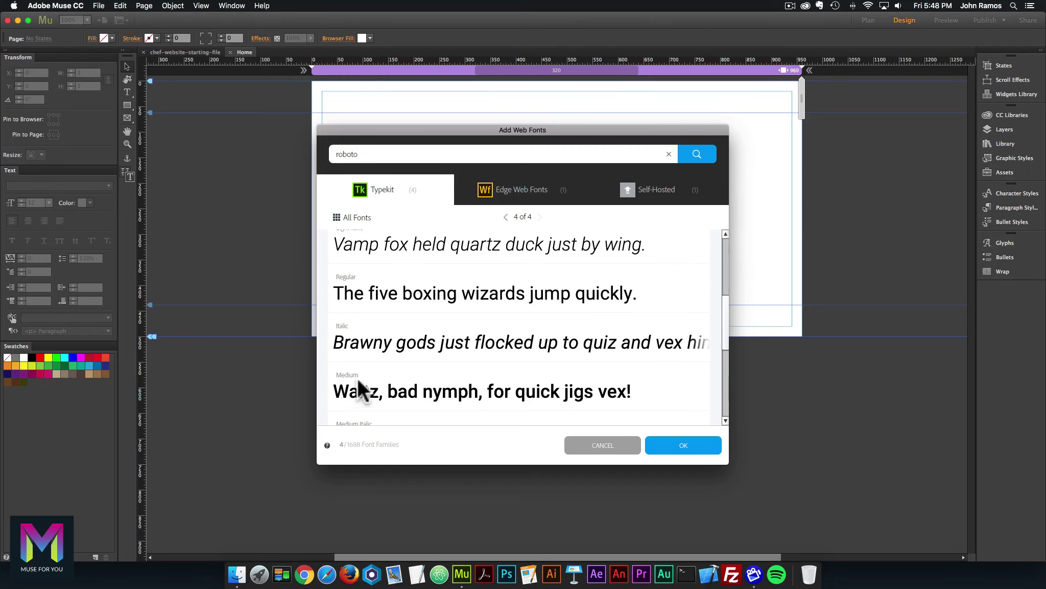
scroll(357, 381, up, 4)
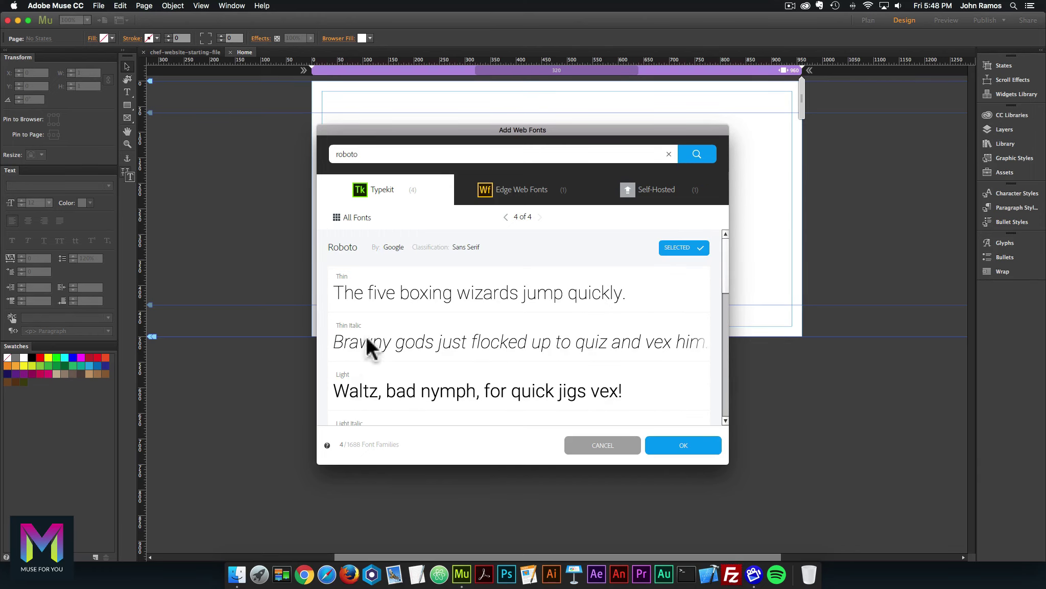
click(505, 216)
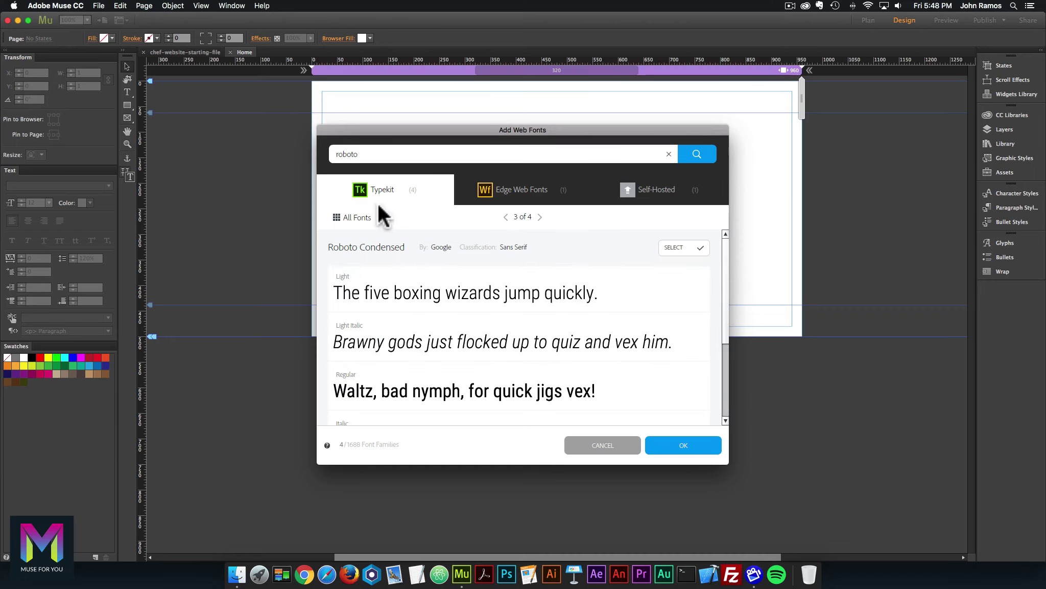
click(334, 217)
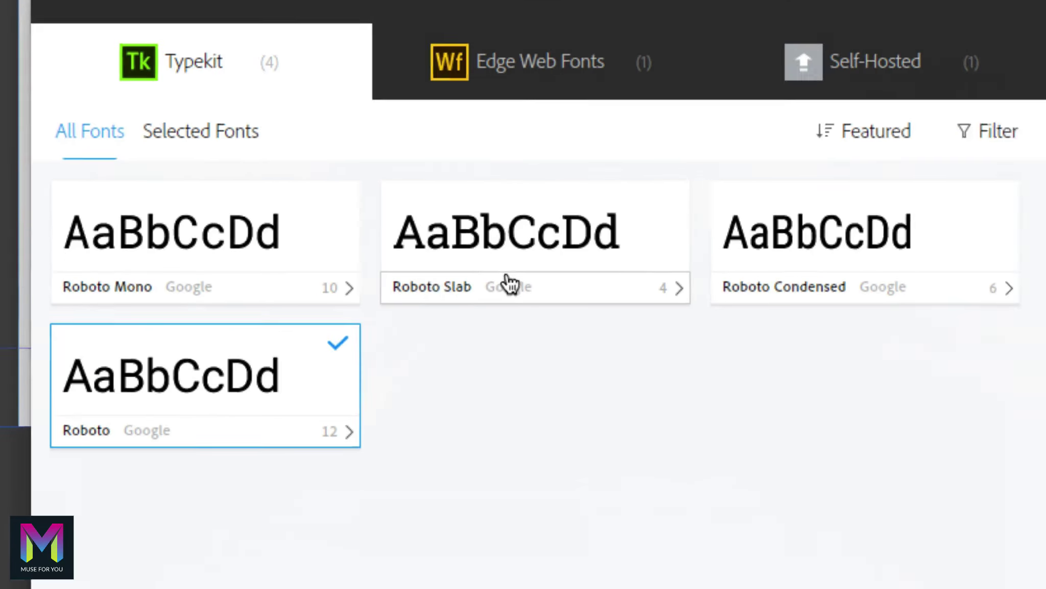
click(492, 243)
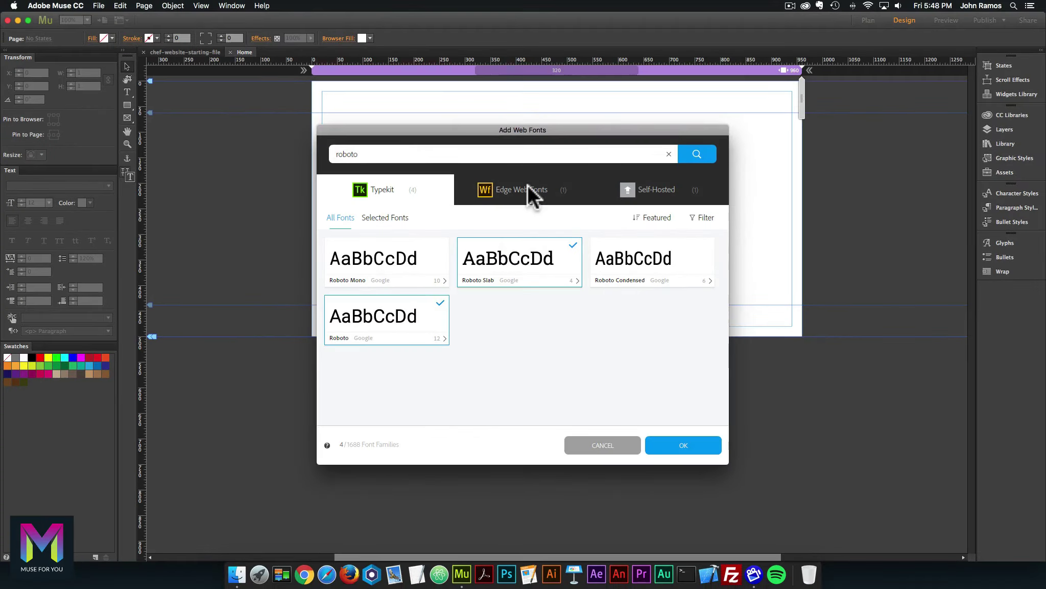
- Search 'droid serif' and check Droid Serif in the Typekit results
drag(402, 154, 309, 146)
text(dro)
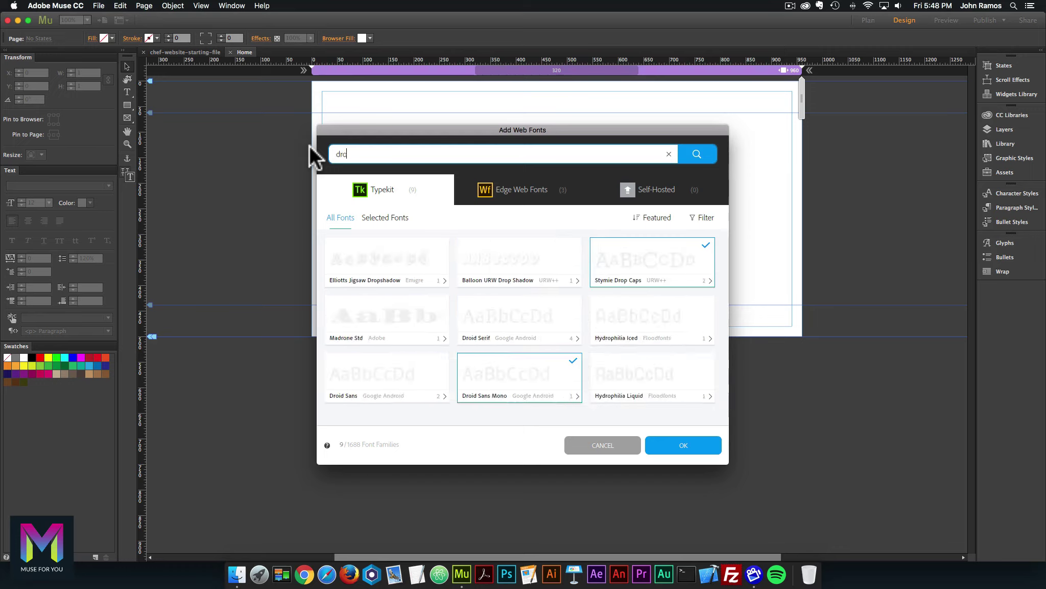
text(id serif)
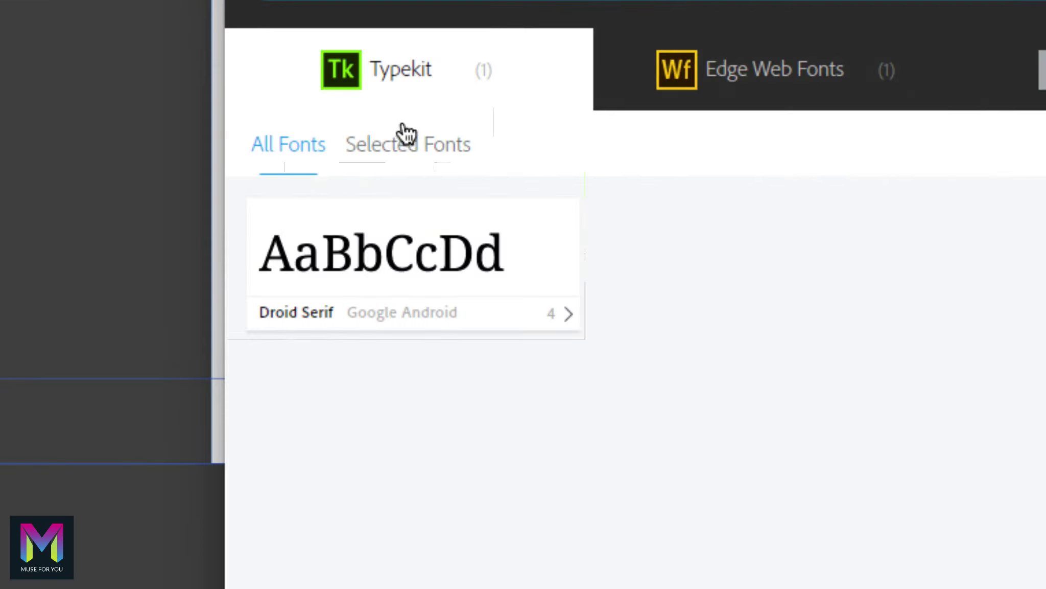
click(545, 235)
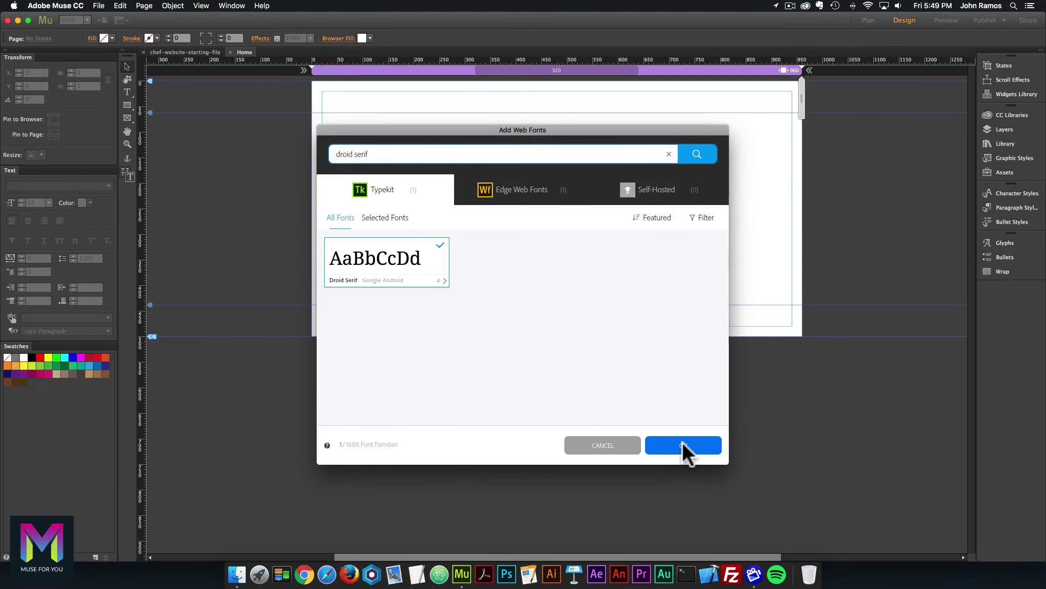
- Add the four chosen web fonts, then draw a text frame reading 'Building a website in Adobe Muse'
click(682, 442)
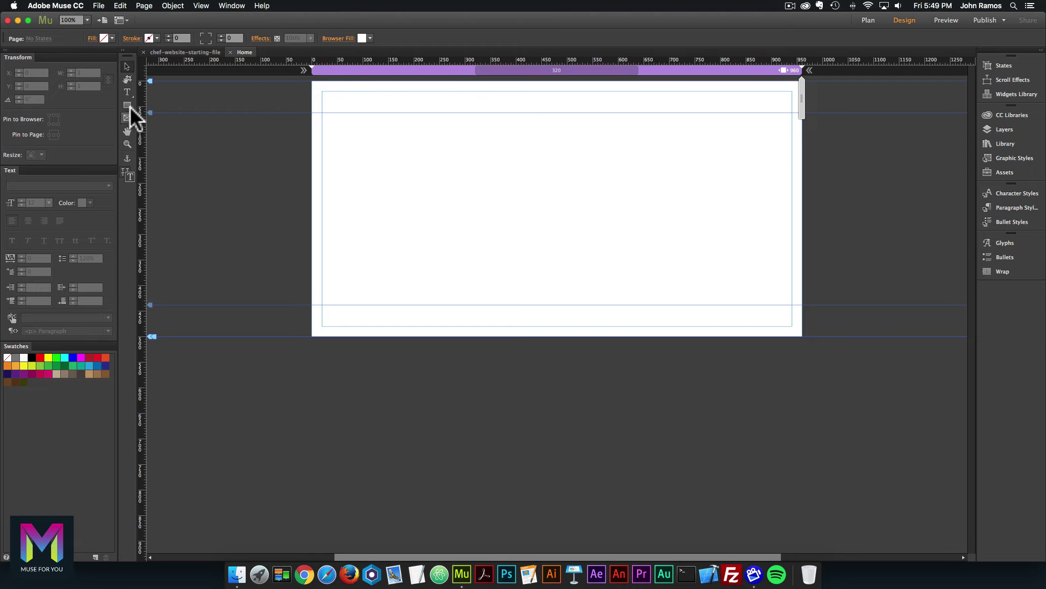
click(127, 92)
drag(484, 165, 589, 214)
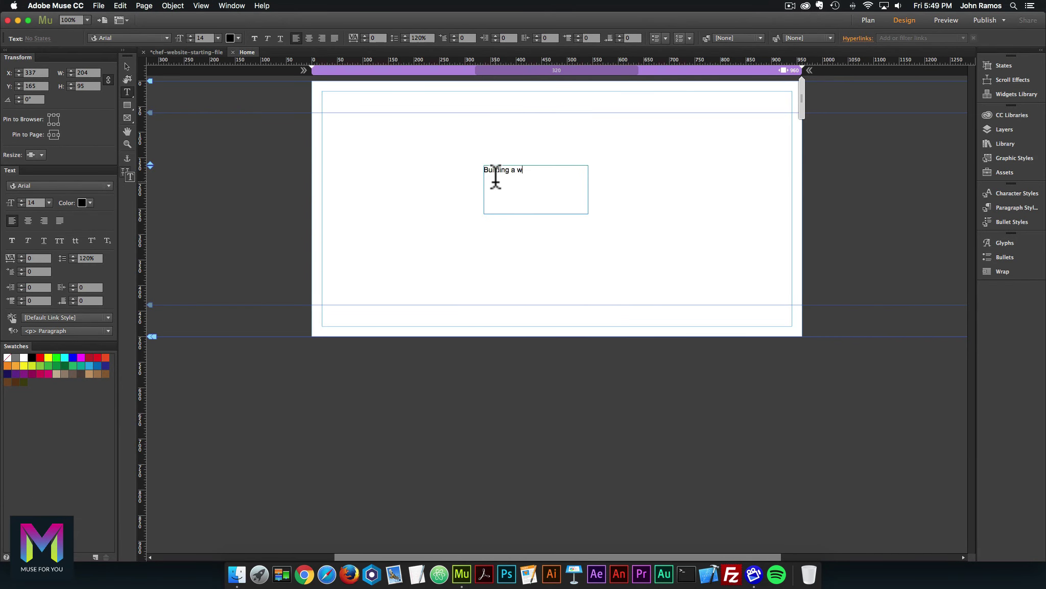
text(Building a website in Adobe Muse)
click(127, 66)
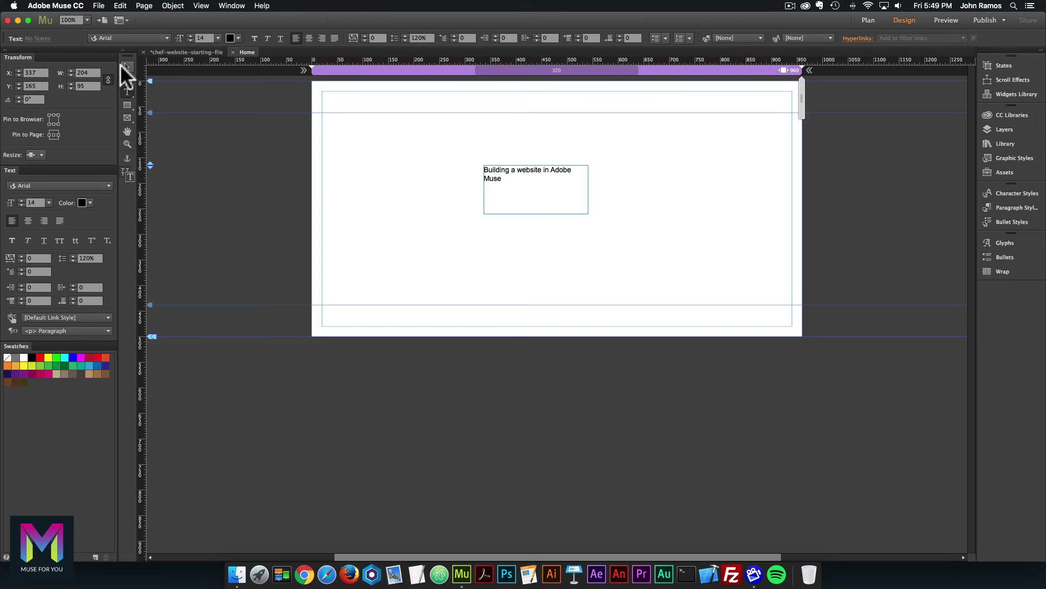
- Widen the text frame, then filter the font list for roboto, montser and droid serif, keeping Arial
drag(589, 189, 606, 189)
triple_click(555, 194)
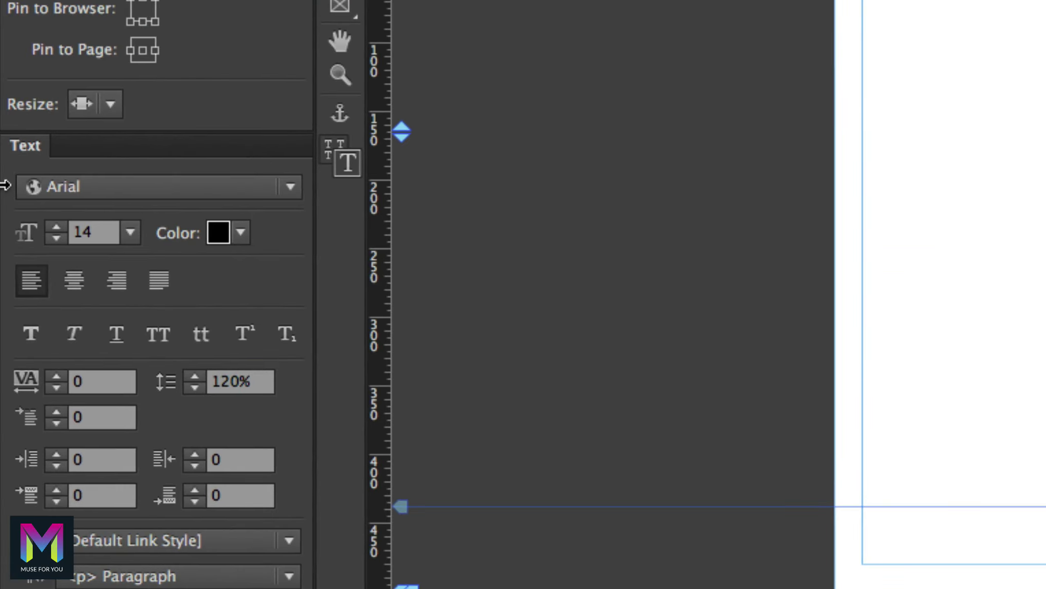
click(72, 185)
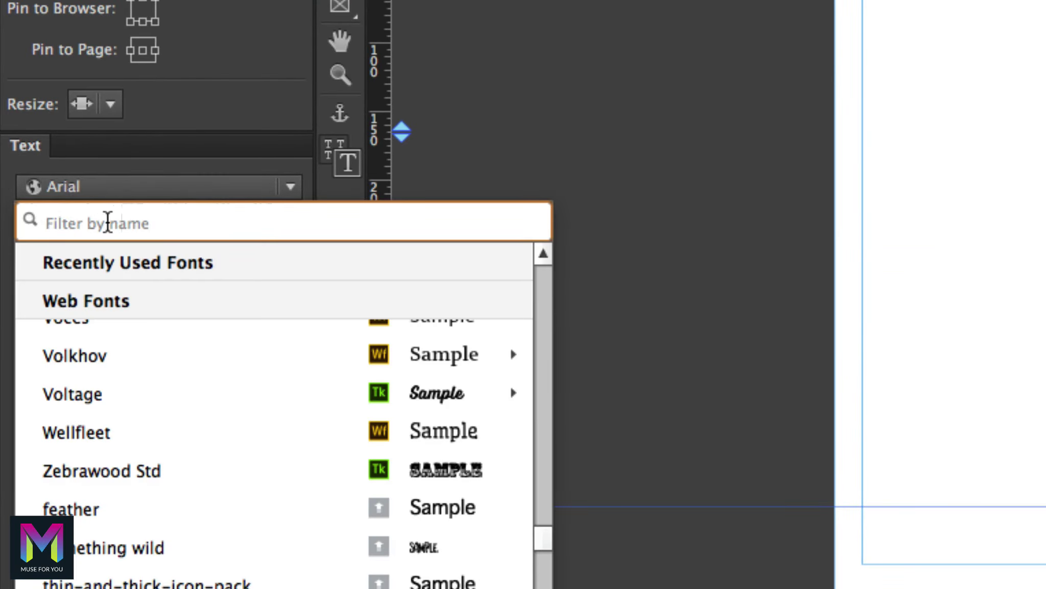
text(roboto)
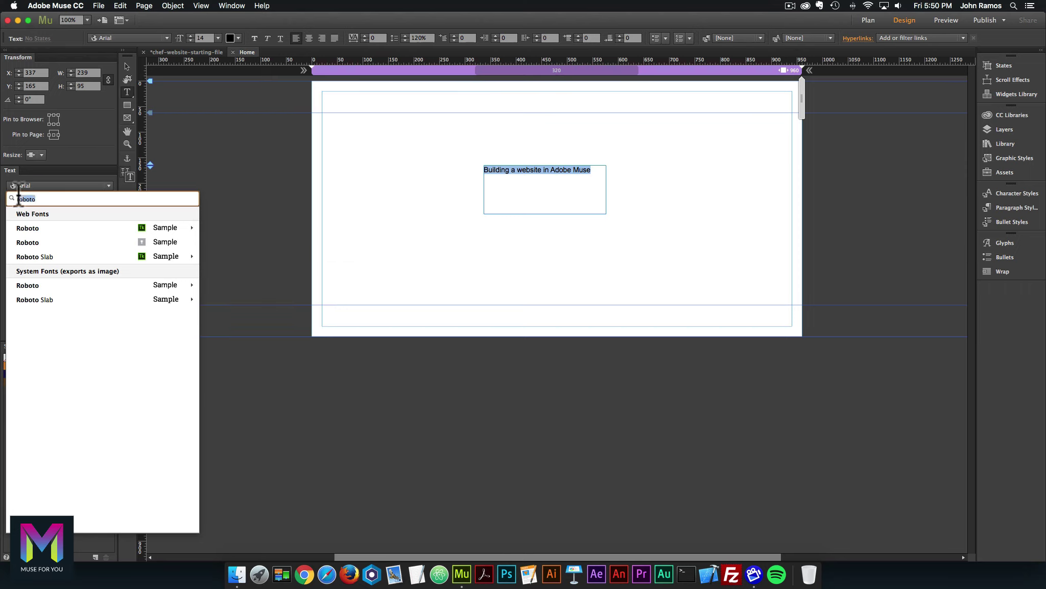
mouse_move(59, 255)
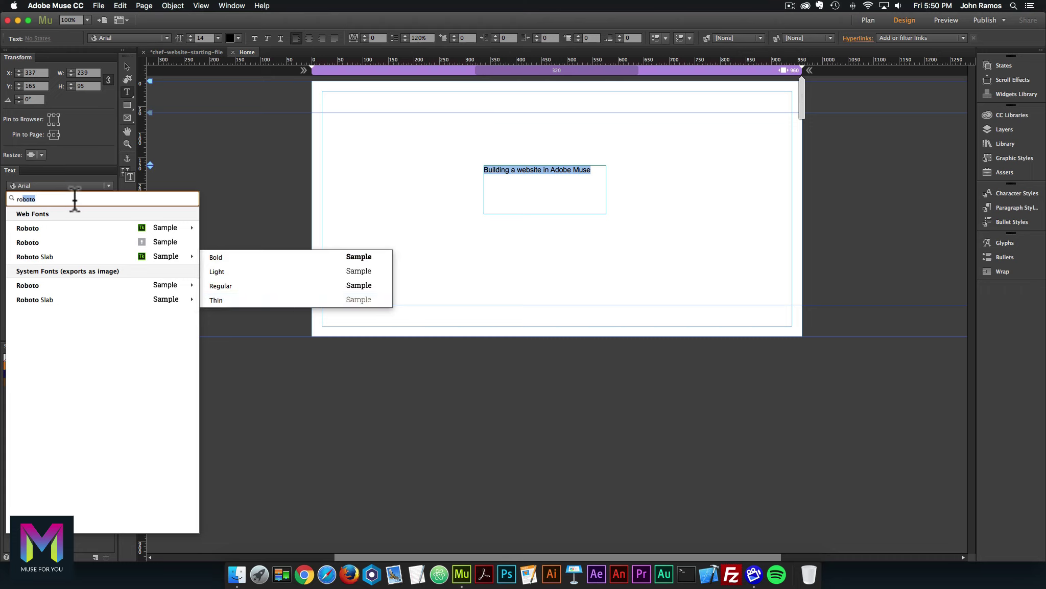
text(montser)
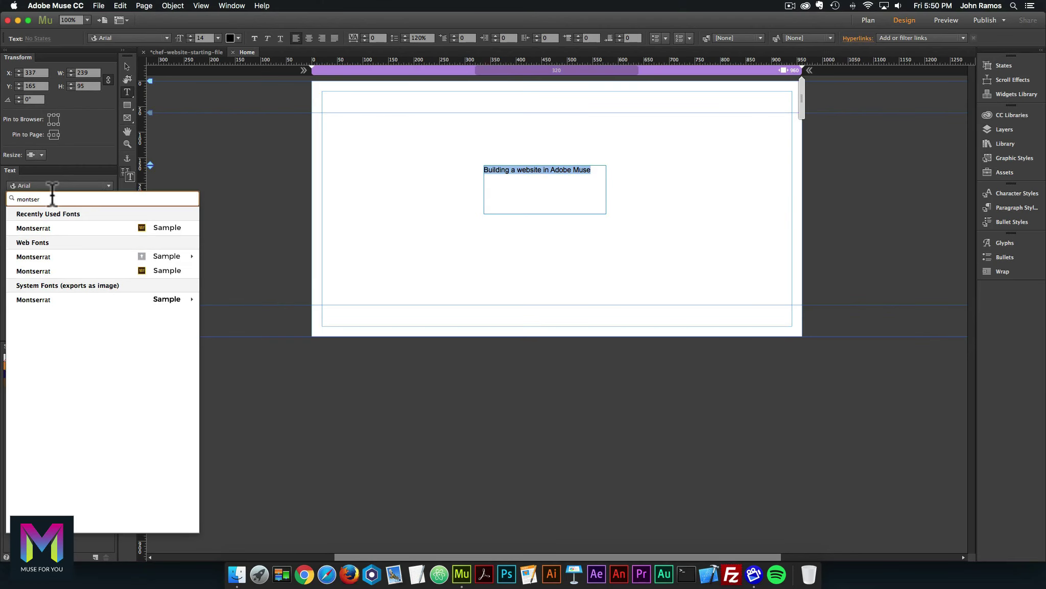
drag(52, 199, 2, 195)
text(droid ser)
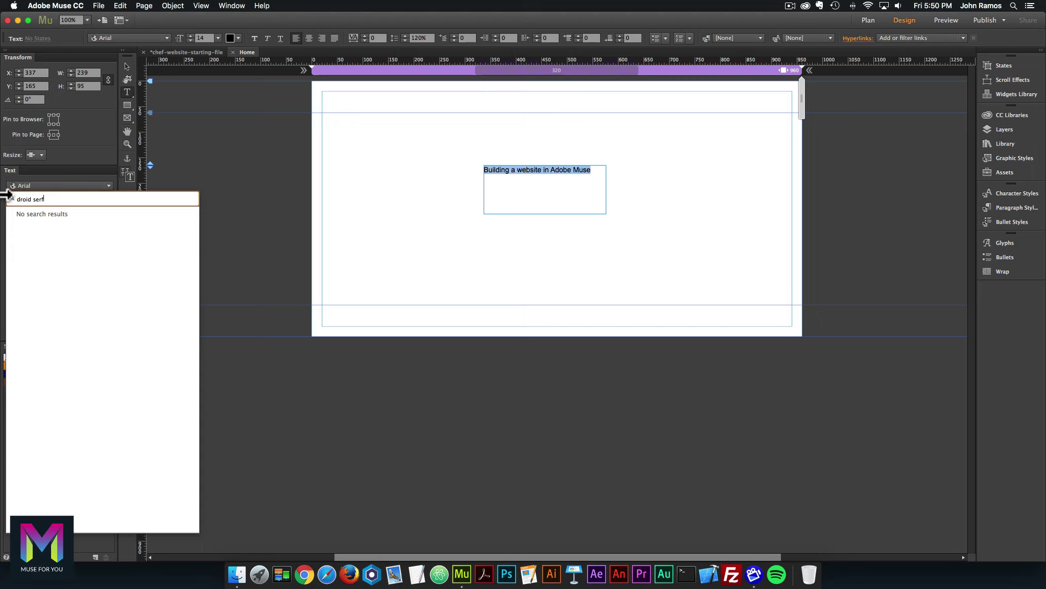
text(if)
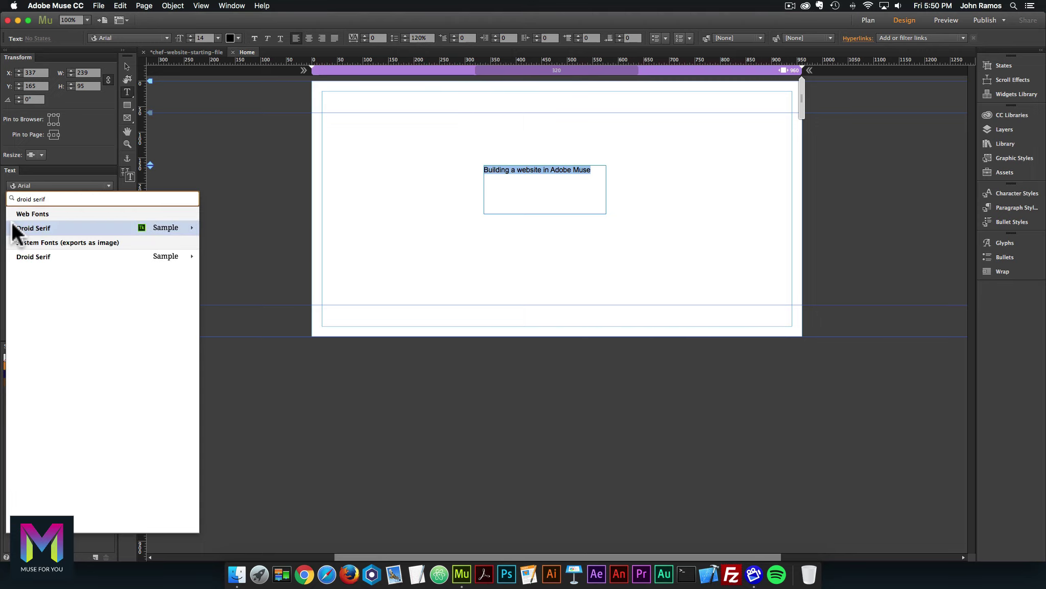
mouse_move(12, 228)
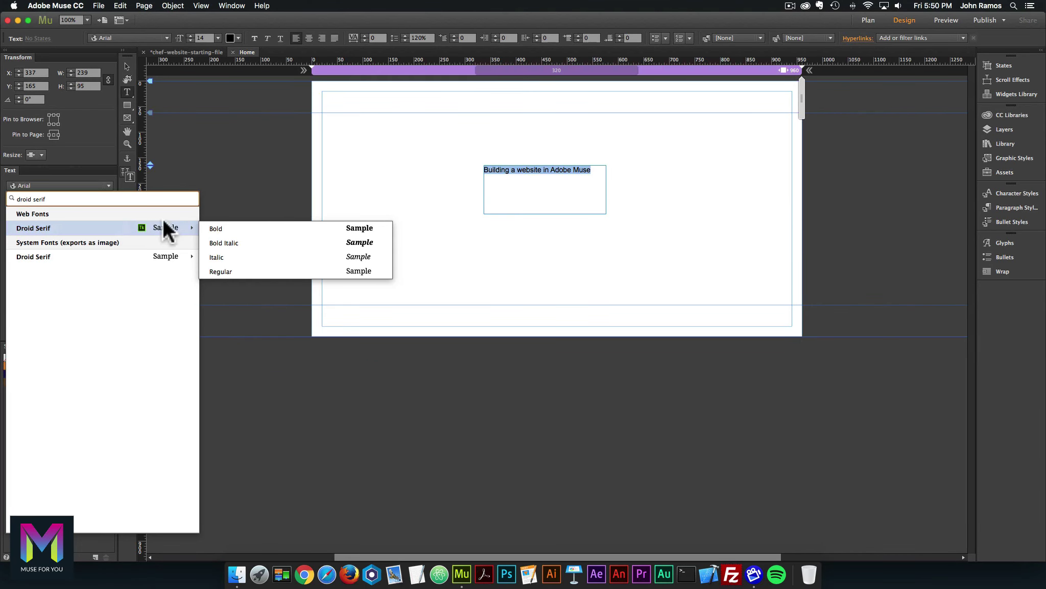
click(287, 187)
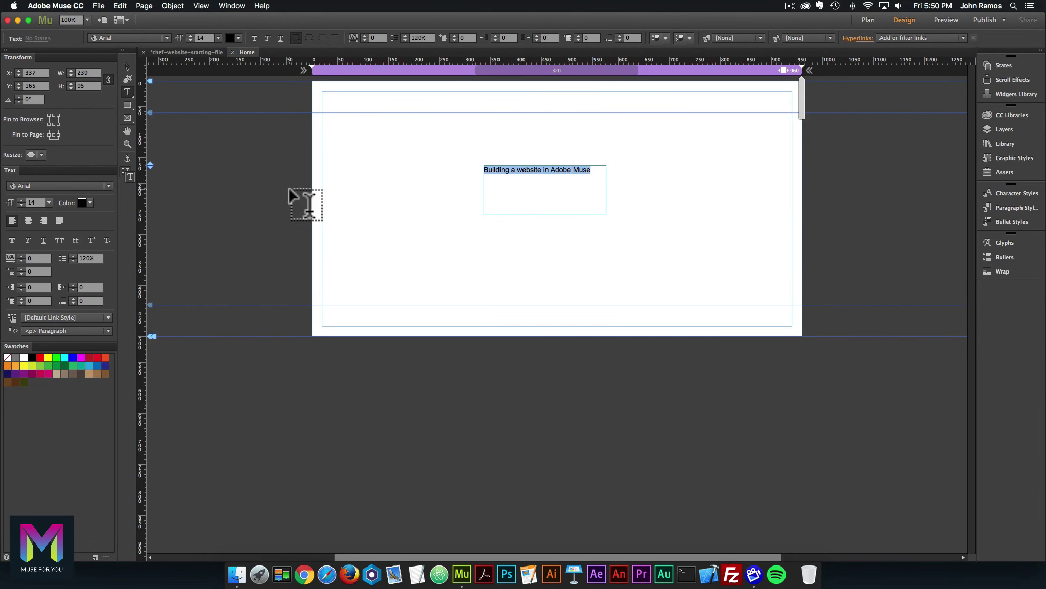